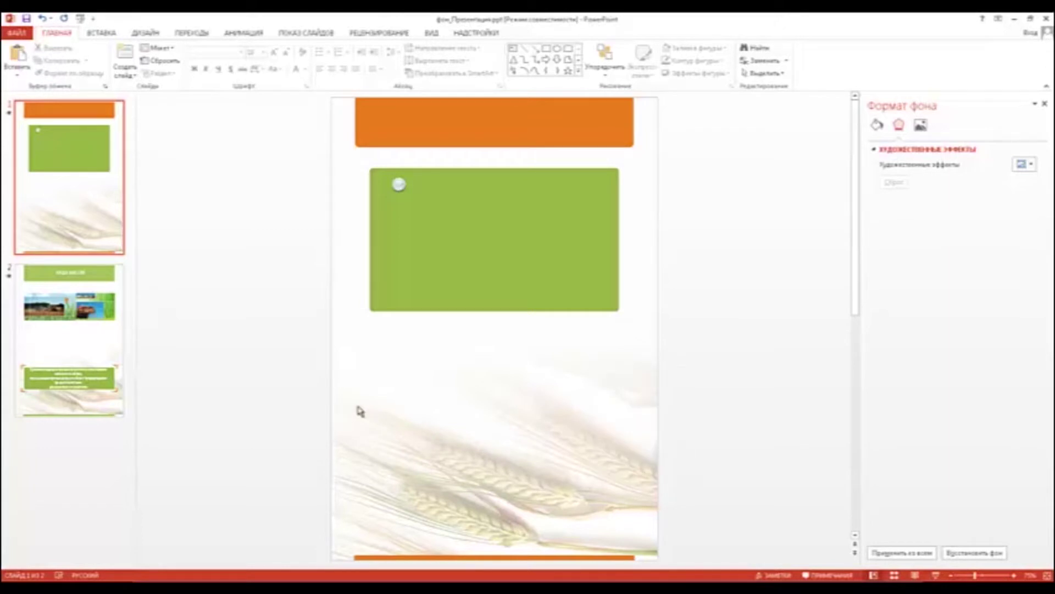
# Step: Close the Формат фона pane, leaving the wheat-background slide and its thumbnails in view
pyautogui.moveTo(357, 400); pyautogui.dragTo(489, 541)
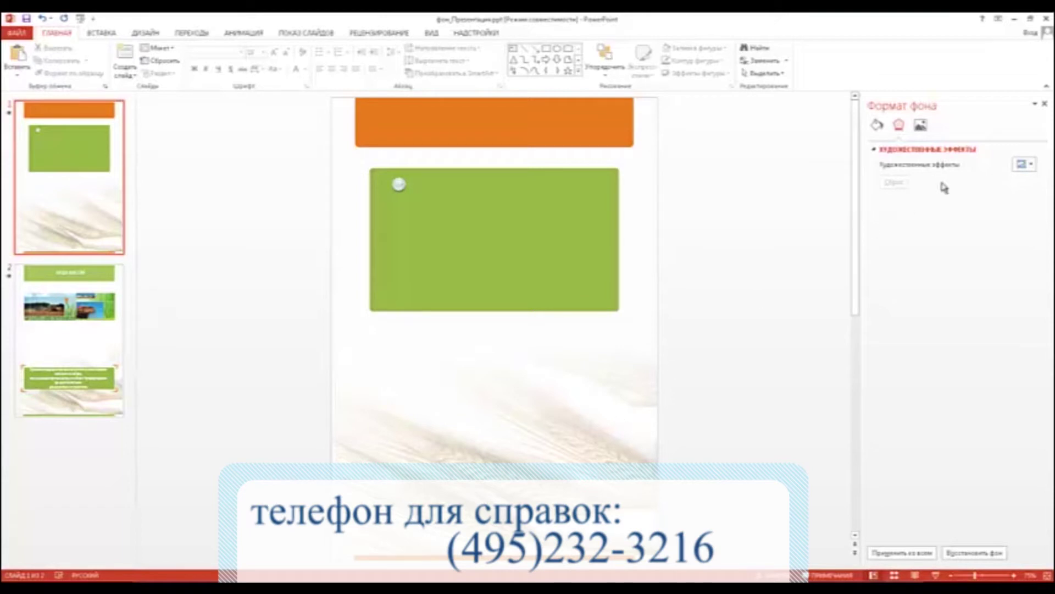
pyautogui.click(1044, 104)
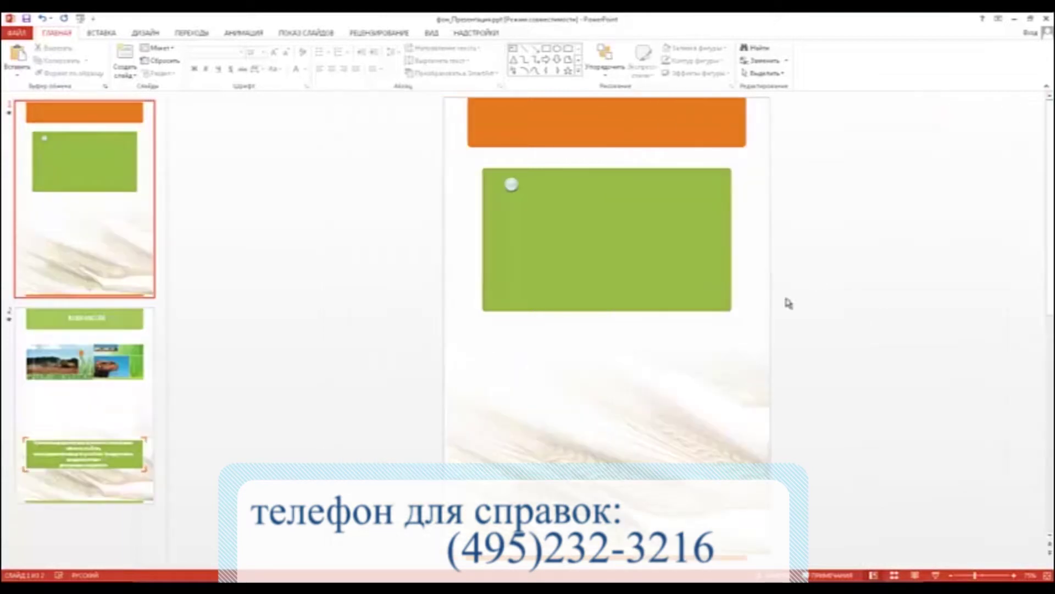
# Step: Try the butterfly picture 04.jpg as the slide background, then undo back to the wheat
pyautogui.rightClick(491, 361)
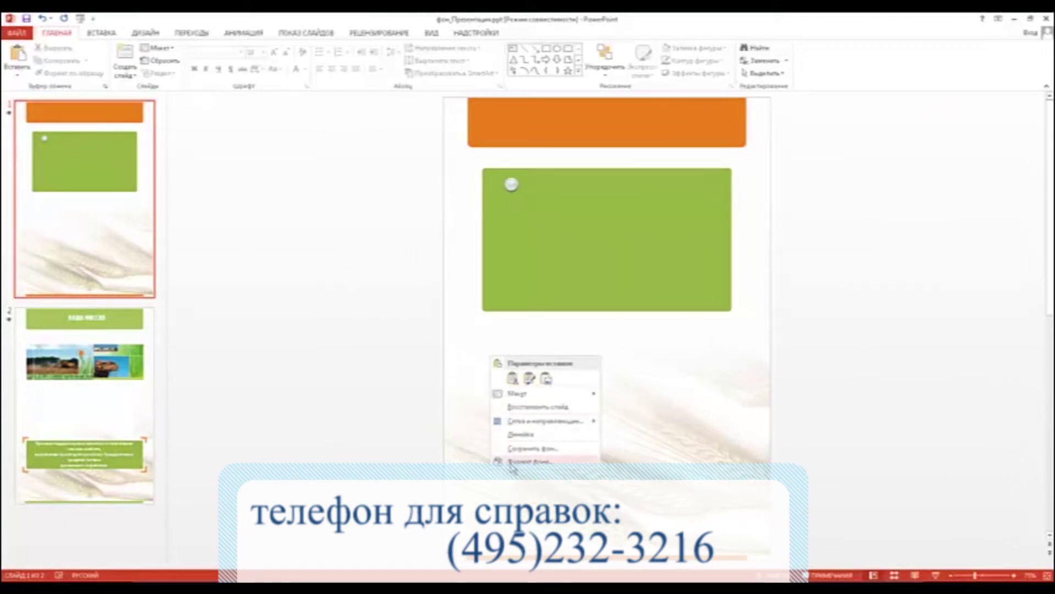
pyautogui.click(550, 465)
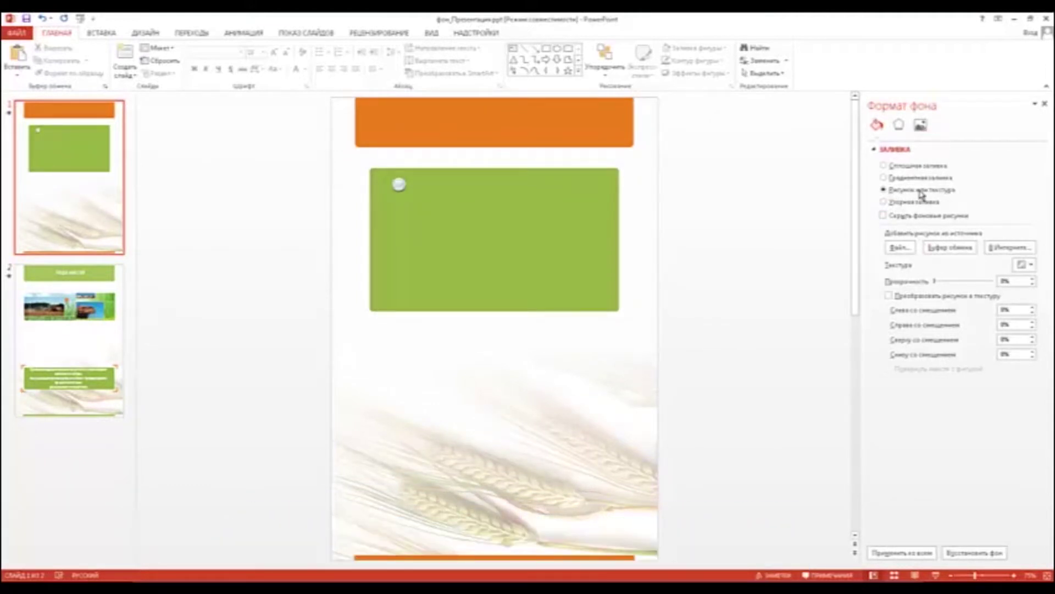
pyautogui.click(912, 251)
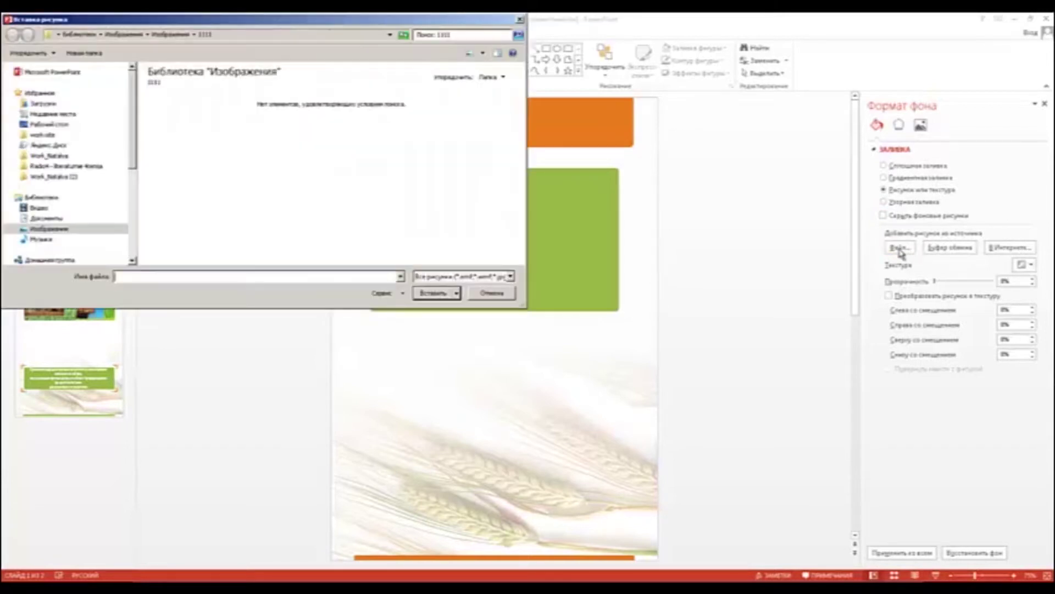
pyautogui.moveTo(340, 25); pyautogui.dragTo(525, 85)
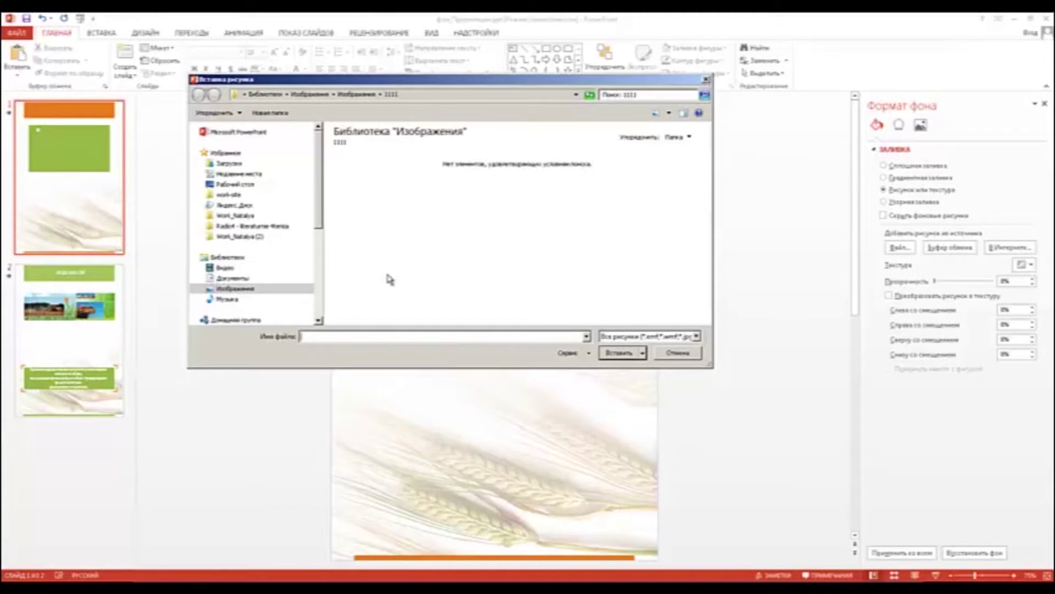
pyautogui.click(363, 95)
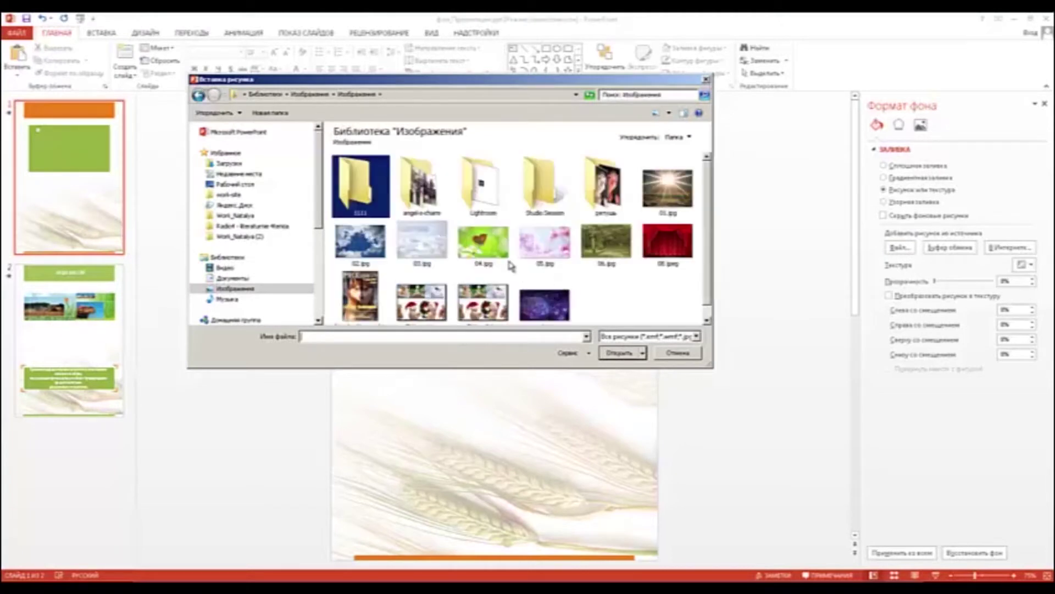
pyautogui.click(495, 250)
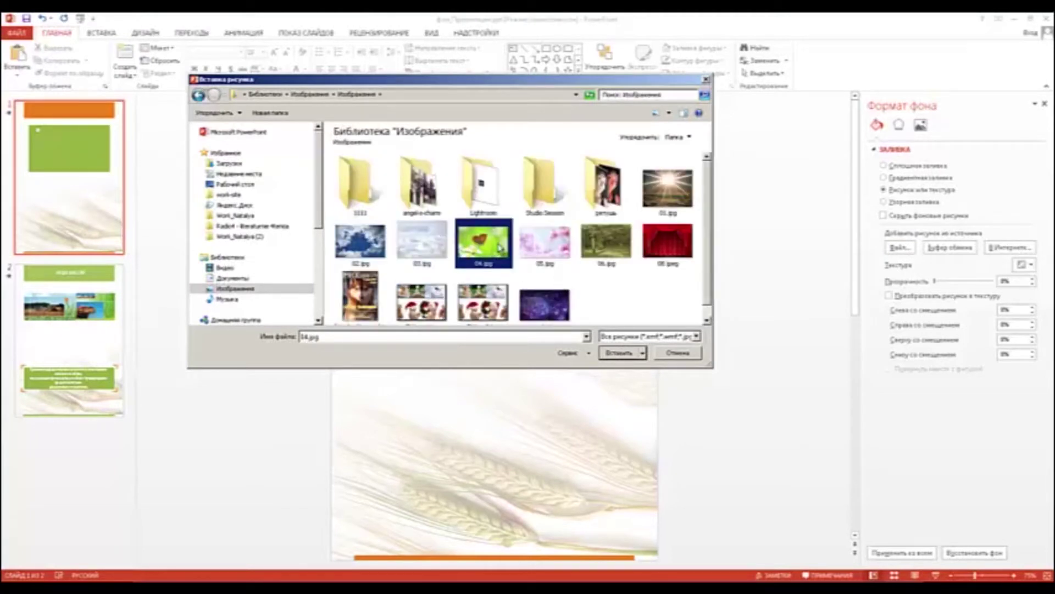
pyautogui.click(620, 353)
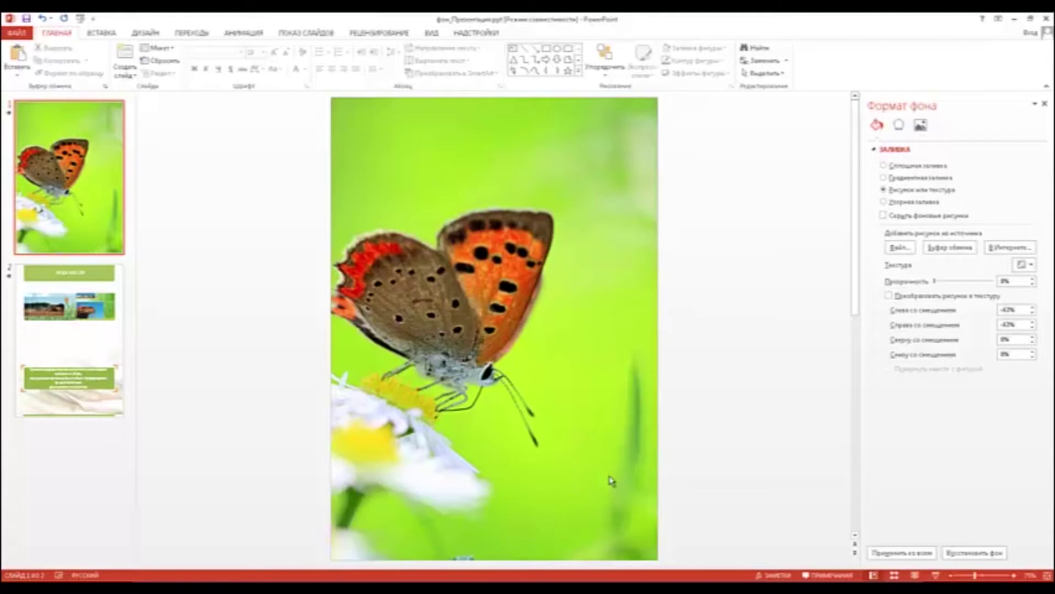
pyautogui.hotkey('ctrl', 'z')
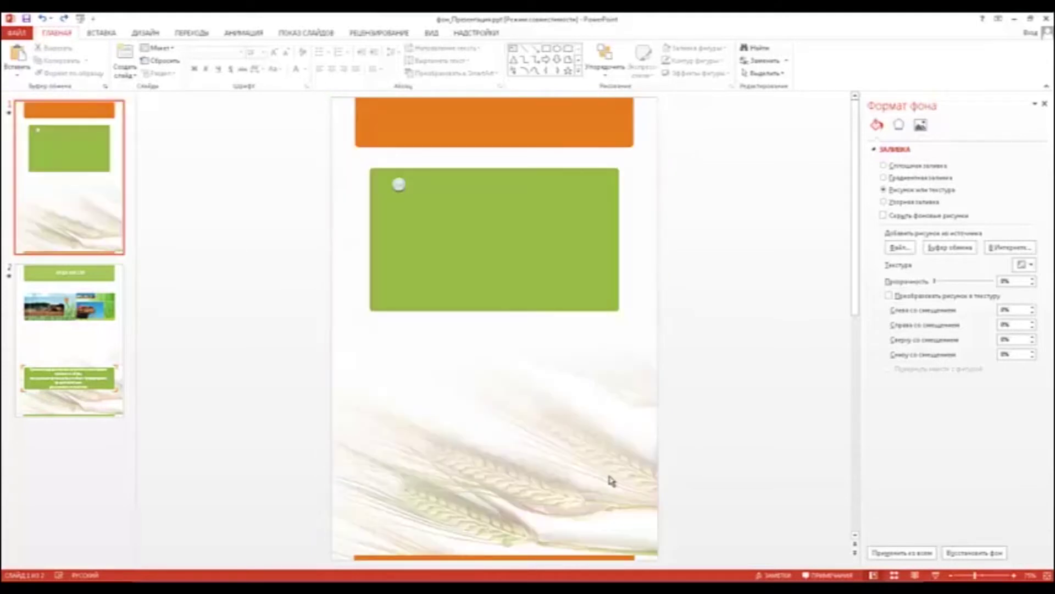
# Step: Close the background pane and save the wheat background as picture '11' in 1111
pyautogui.click(1045, 103)
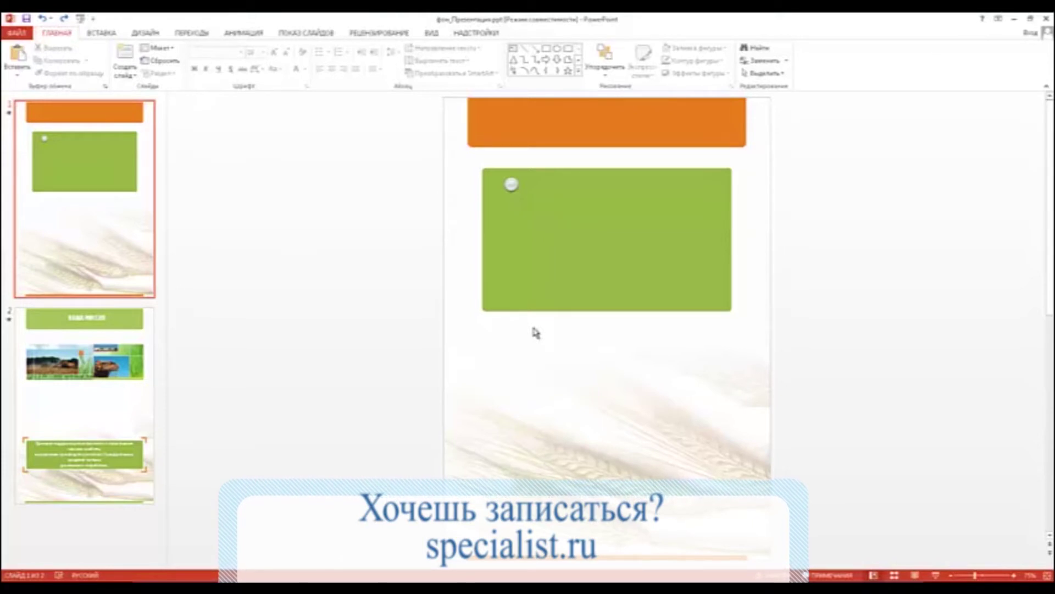
pyautogui.rightClick(536, 332)
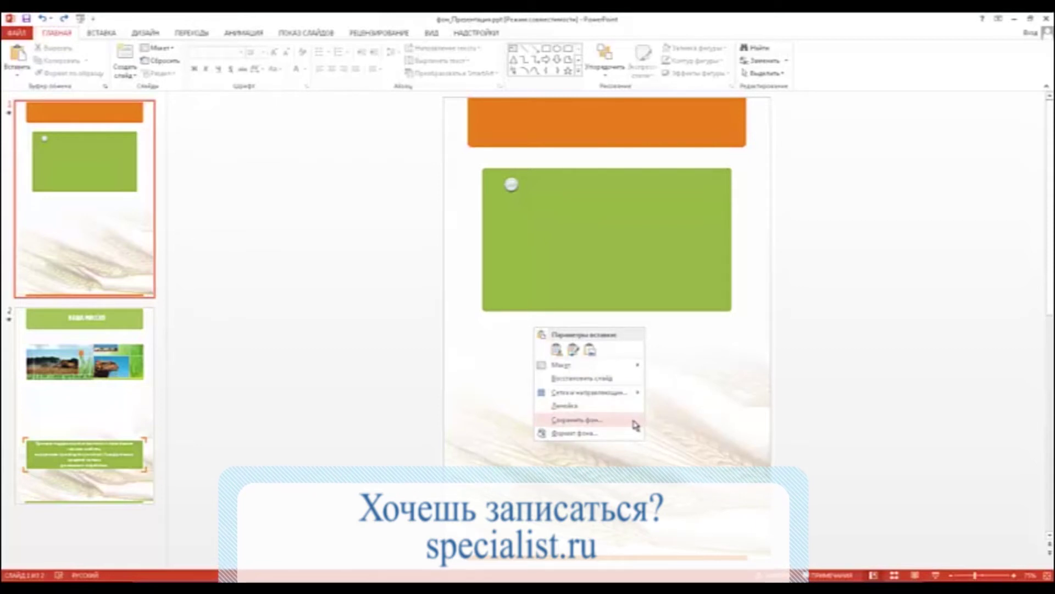
pyautogui.click(577, 420)
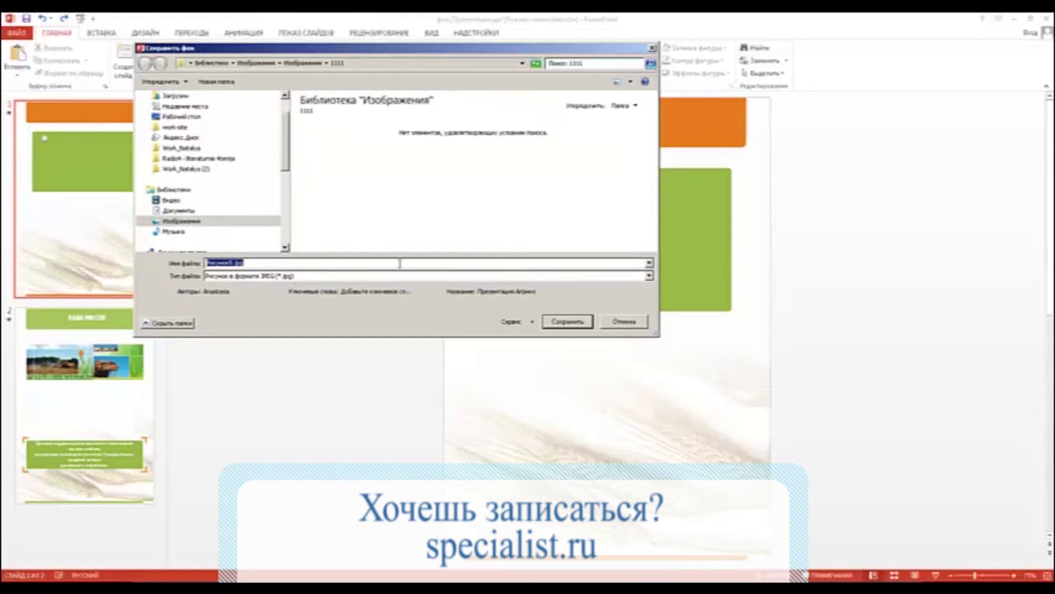
pyautogui.write('11')
pyautogui.press('Return')
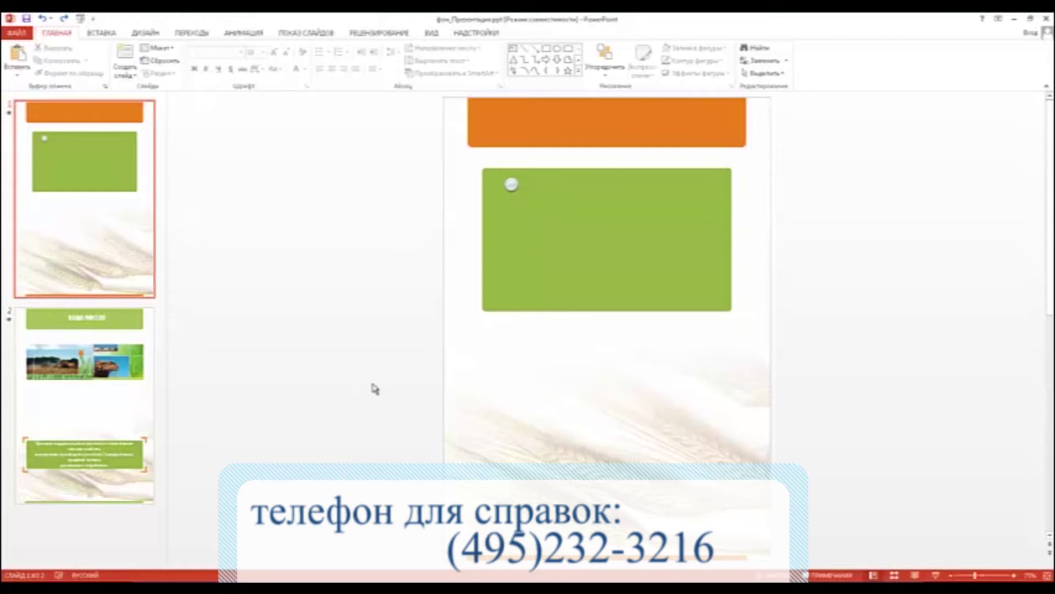
# Step: Insert the saved wheat image '11' from the 1111 folder onto the slide
pyautogui.click(113, 35)
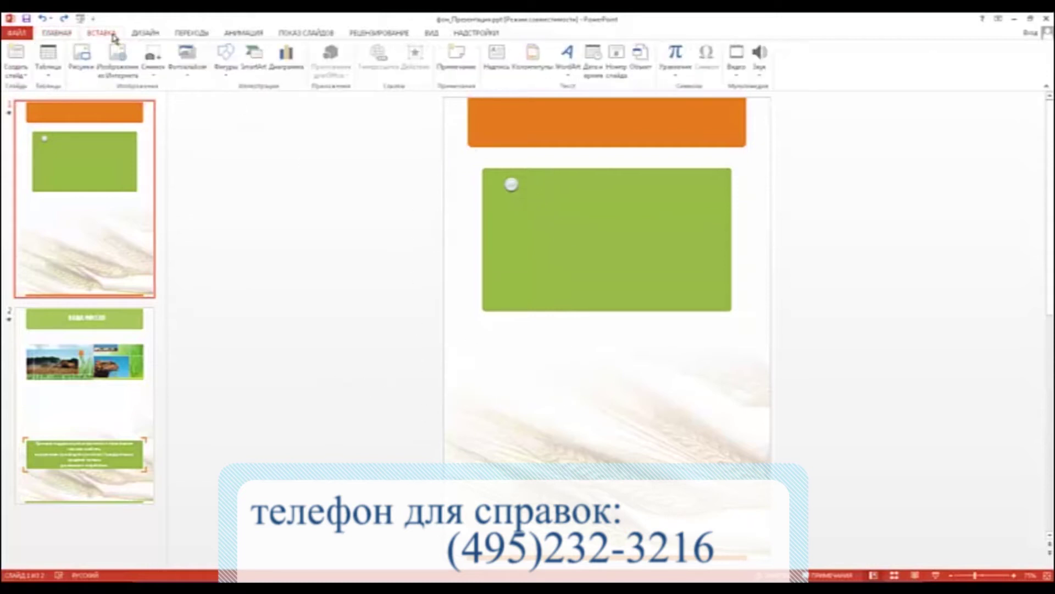
pyautogui.click(85, 57)
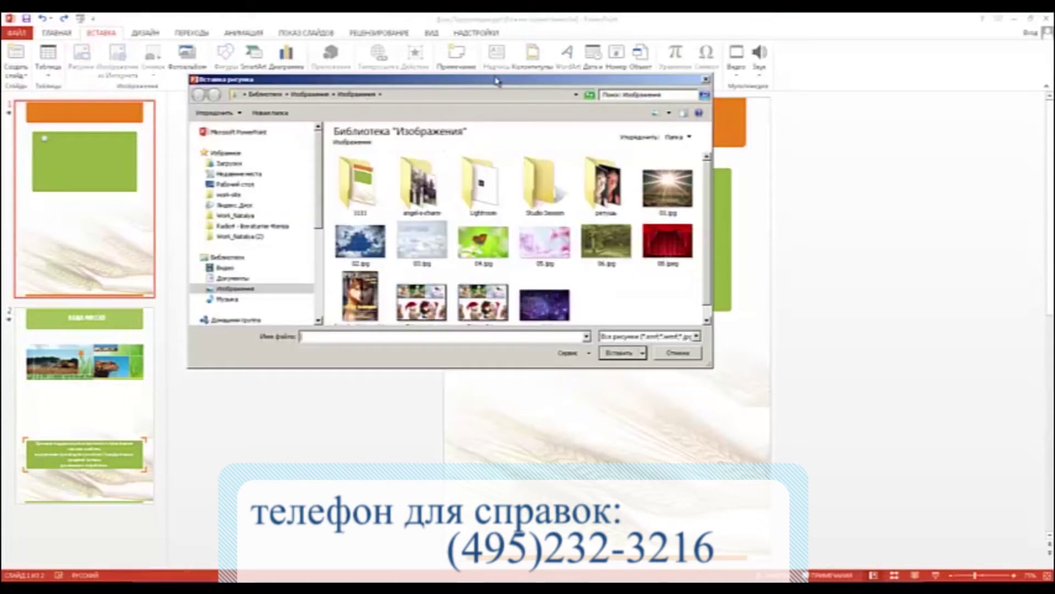
pyautogui.click(371, 193)
pyautogui.doubleClick(371, 193)
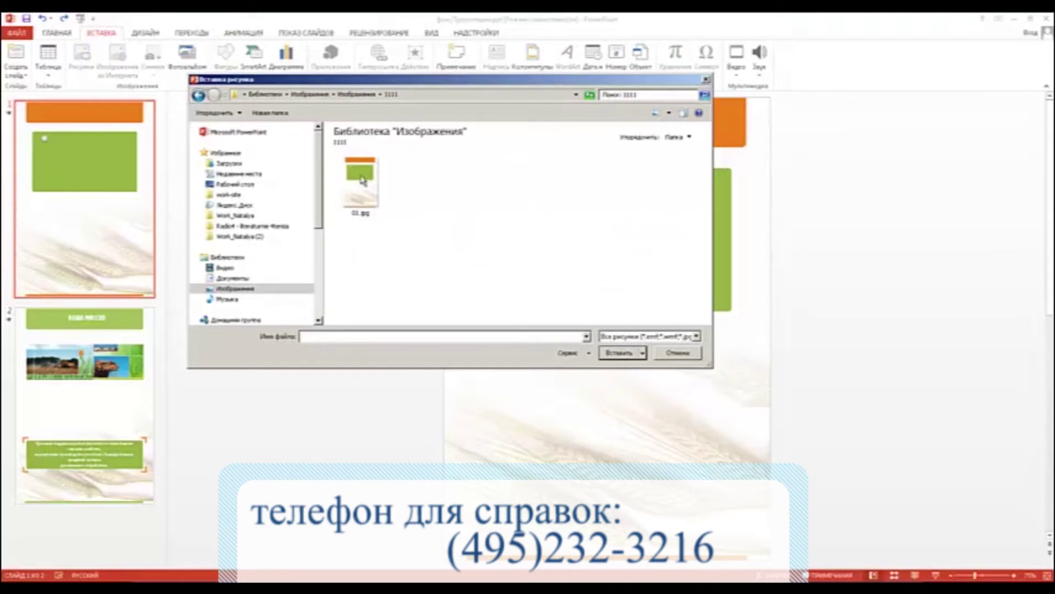
pyautogui.moveTo(359, 175)
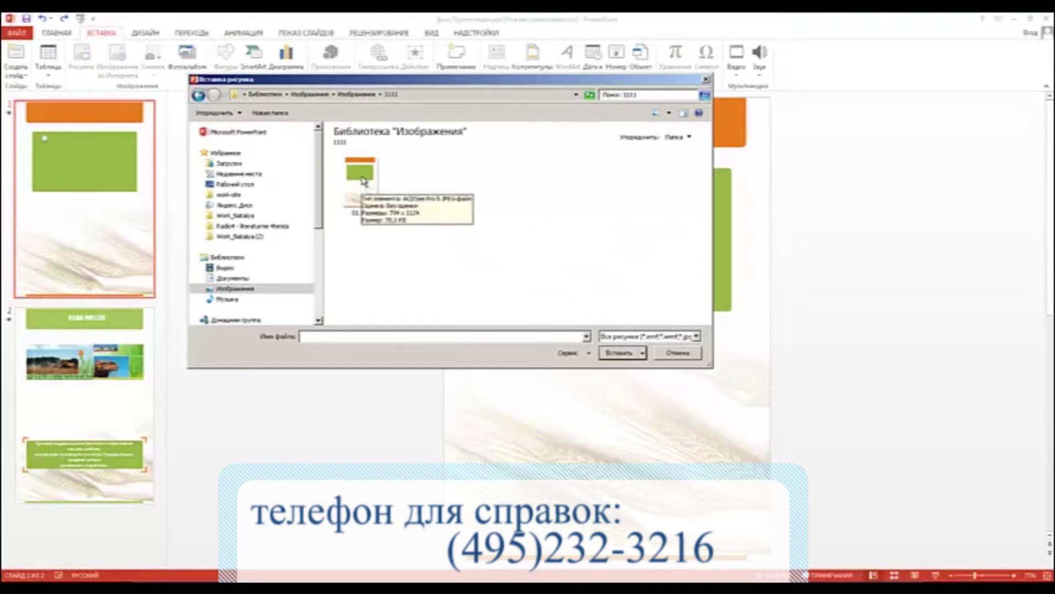
pyautogui.click(363, 187)
pyautogui.click(638, 354)
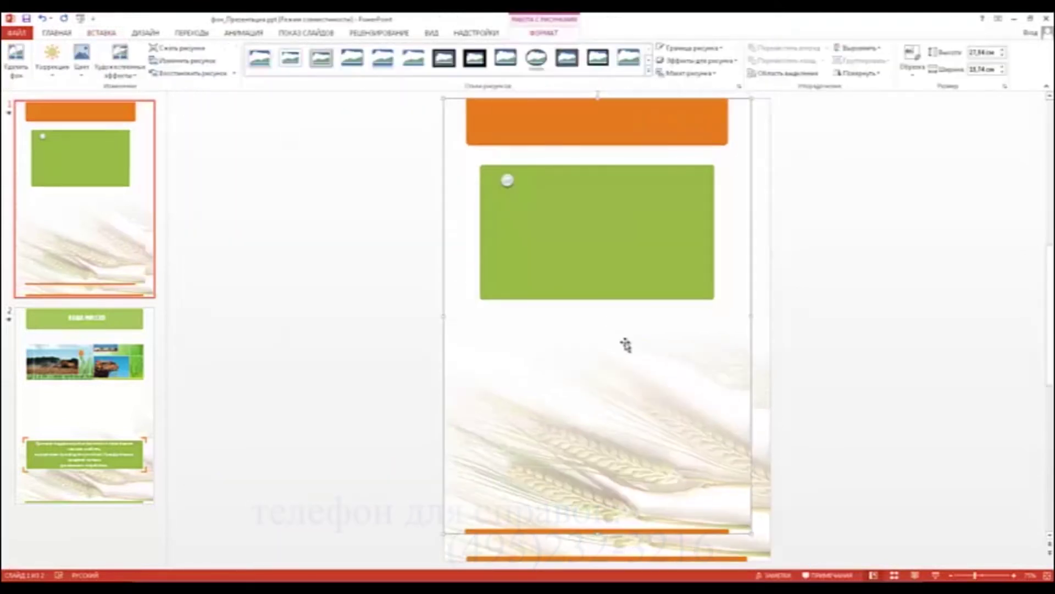
# Step: Drag the inserted wheat picture around the slide, then delete it
pyautogui.moveTo(633, 350); pyautogui.dragTo(444, 311)
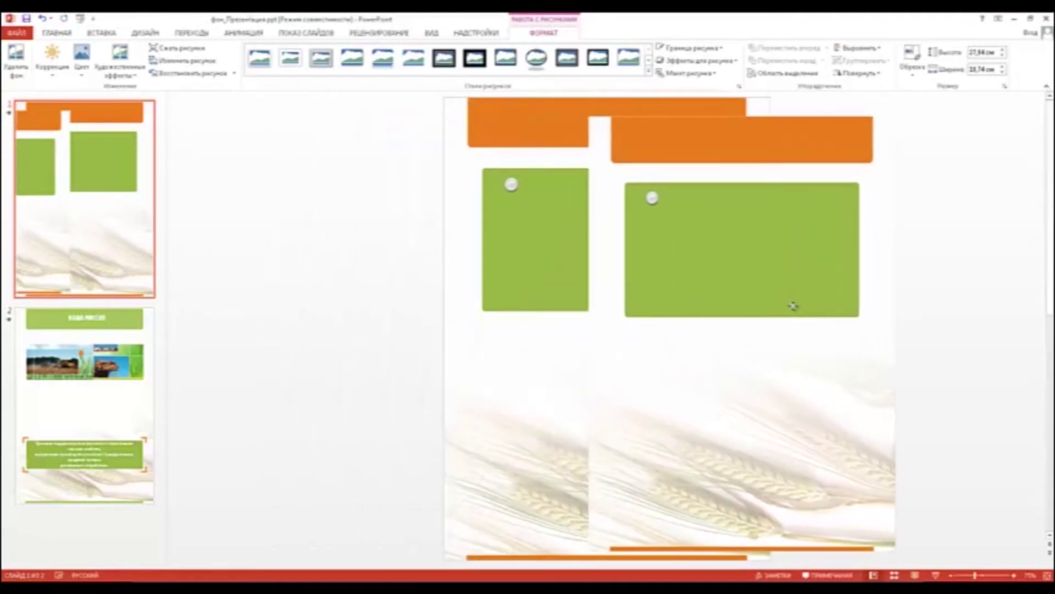
pyautogui.moveTo(444, 311); pyautogui.dragTo(855, 302)
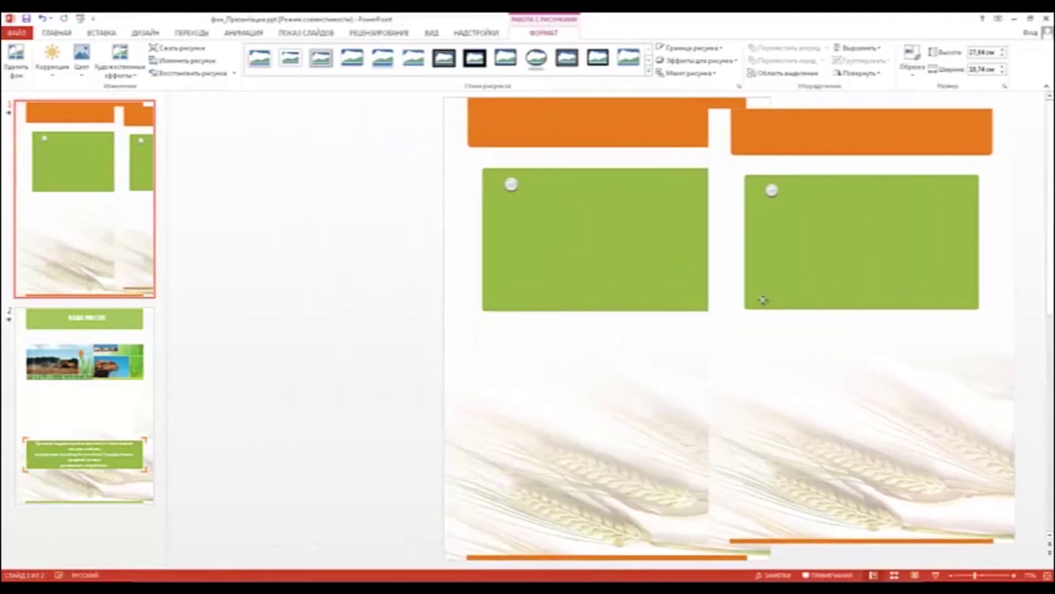
pyautogui.moveTo(733, 304)
pyautogui.mouseDown()
pyautogui.moveTo(641, 300)
pyautogui.moveTo(722, 325)
pyautogui.mouseUp()
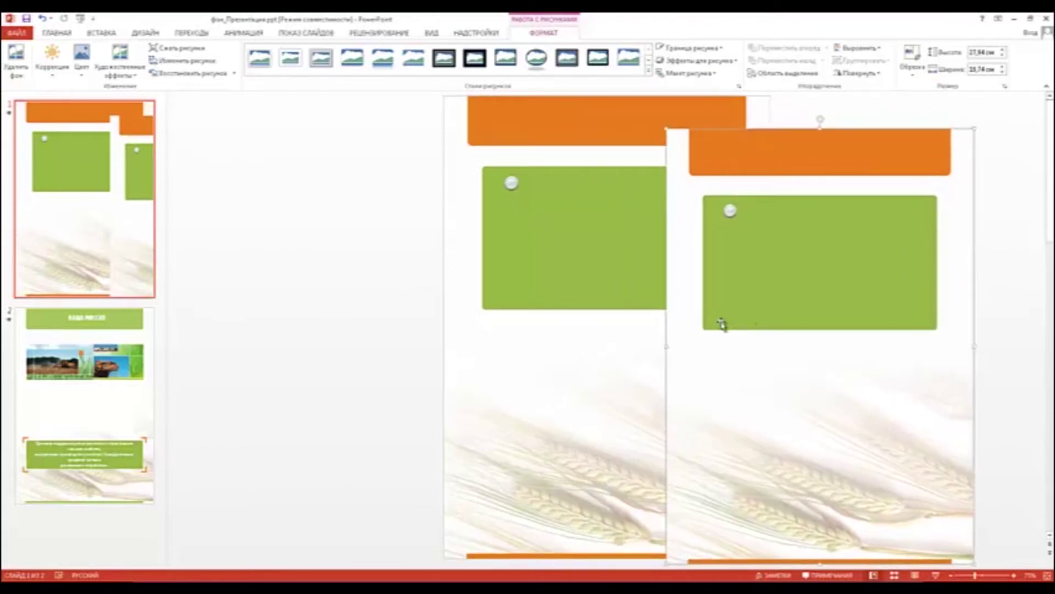
pyautogui.press('Delete')
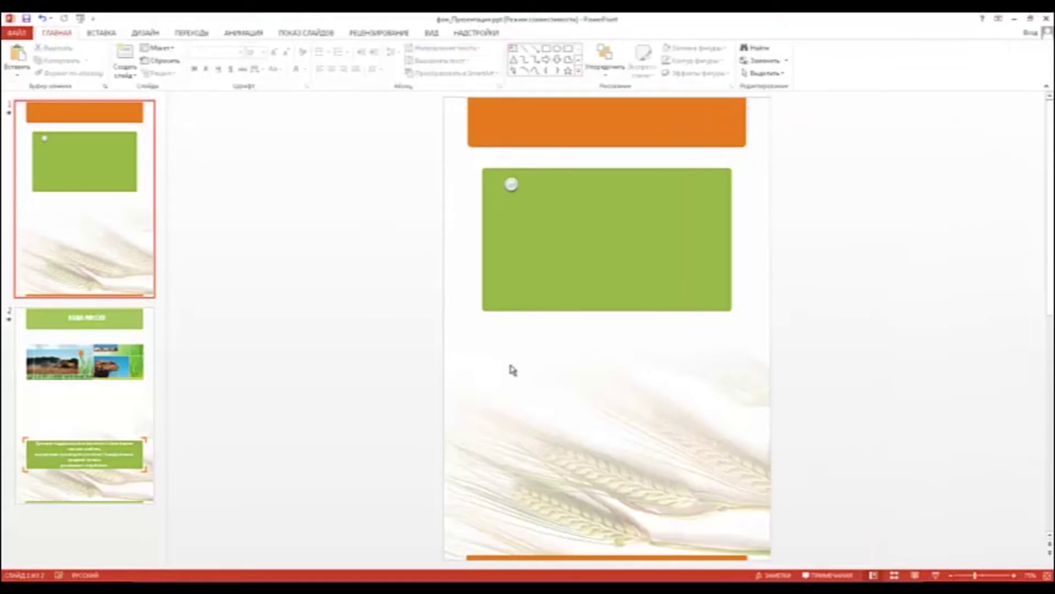
# Step: Paste a picture copy of the wheat slide, move it, and set the background to solid fill
pyautogui.hotkey('ctrl', 'v')
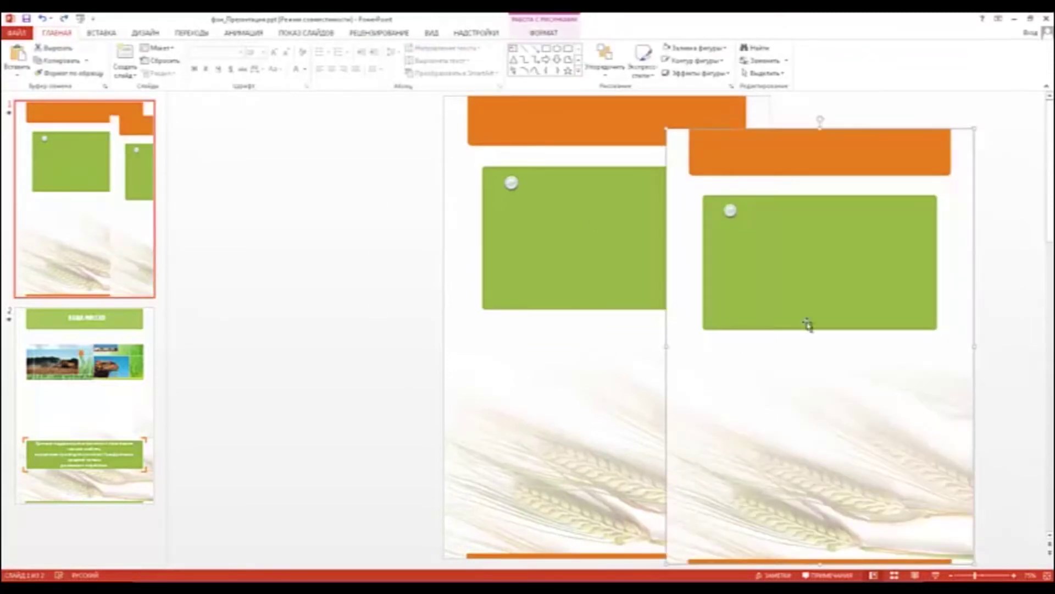
pyautogui.moveTo(765, 334)
pyautogui.mouseDown()
pyautogui.moveTo(814, 307)
pyautogui.moveTo(384, 303)
pyautogui.mouseUp()
pyautogui.rightClick(663, 302)
pyautogui.moveTo(717, 363)
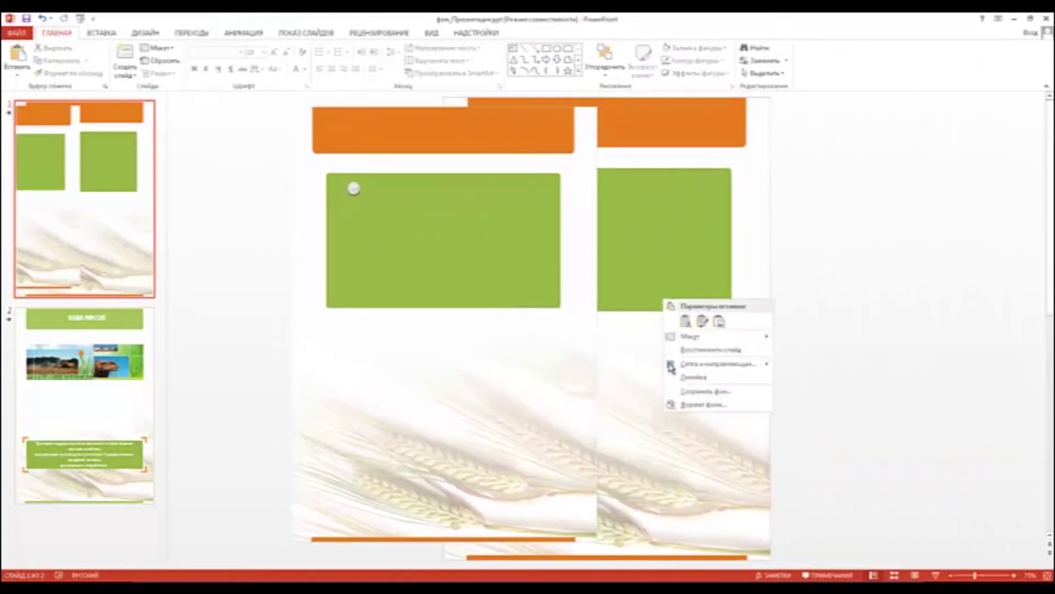
pyautogui.click(714, 404)
pyautogui.click(916, 165)
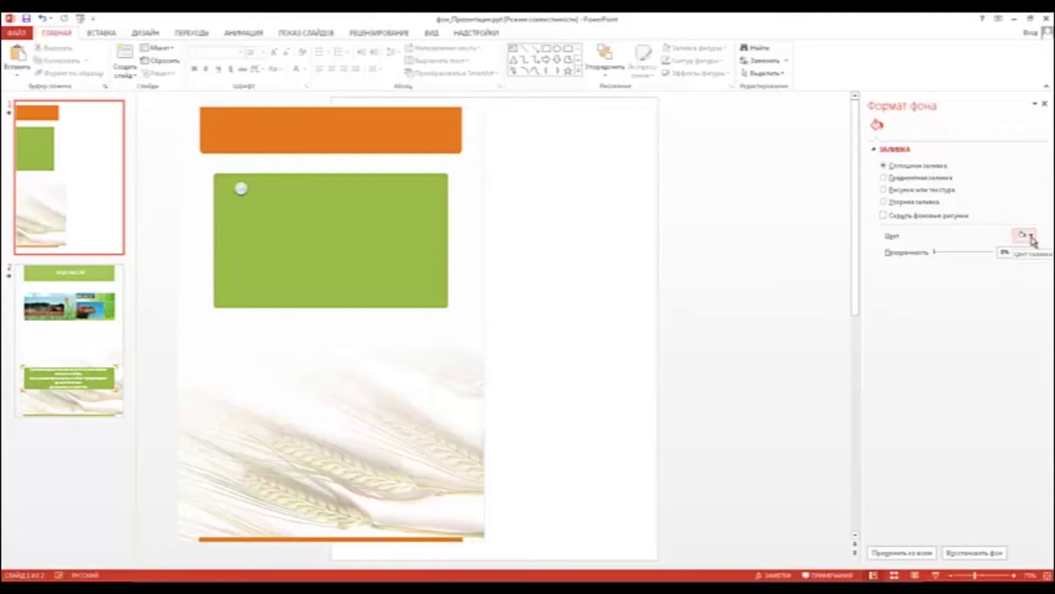
pyautogui.click(442, 205)
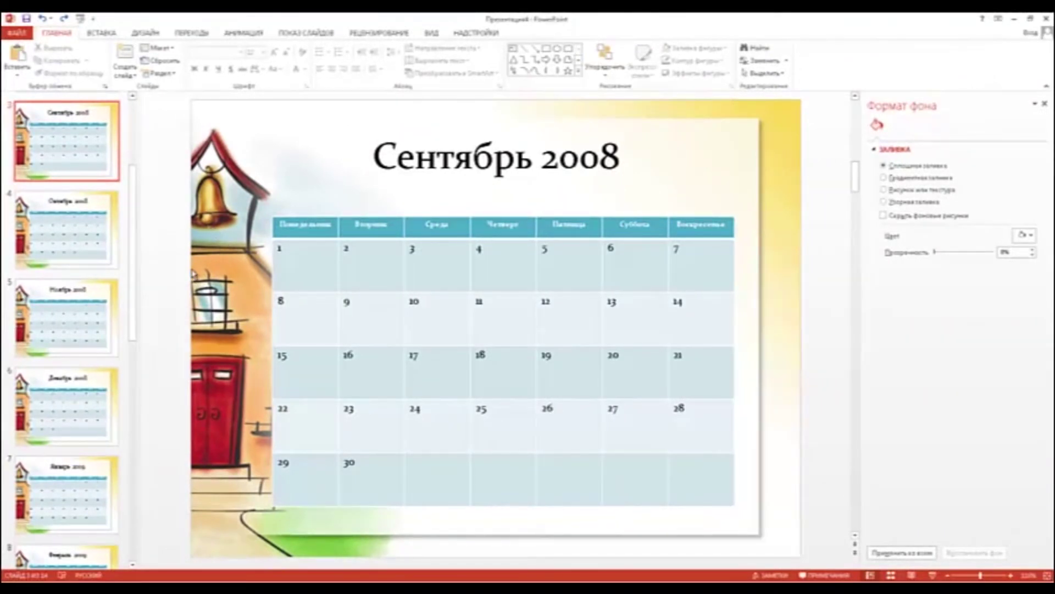
# Step: Open Slide Master view (ВИД > Образец слайдов) and select the top-level master slide
pyautogui.rightClick(199, 262)
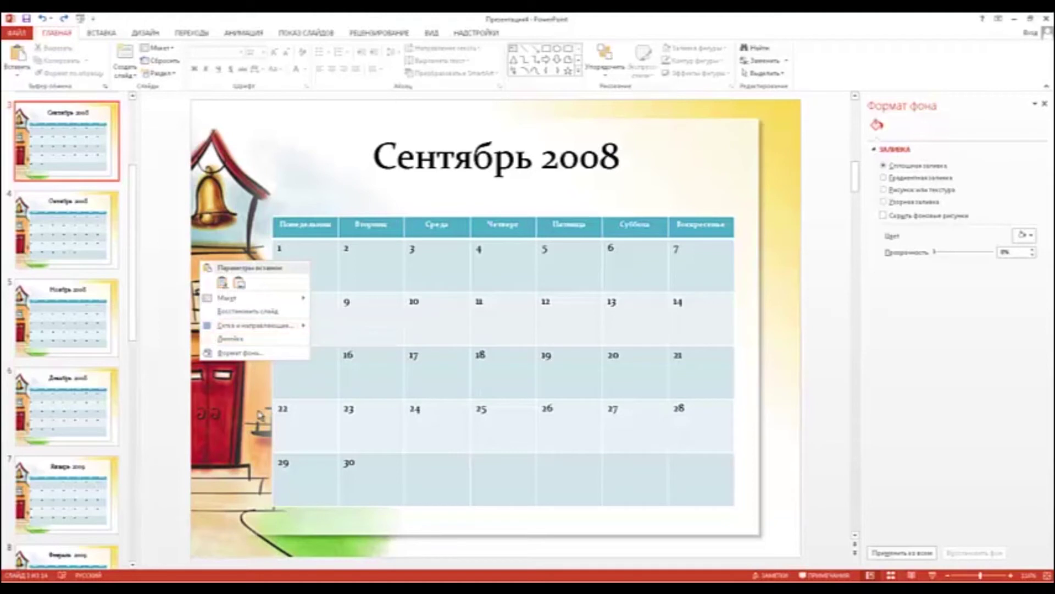
pyautogui.click(240, 408)
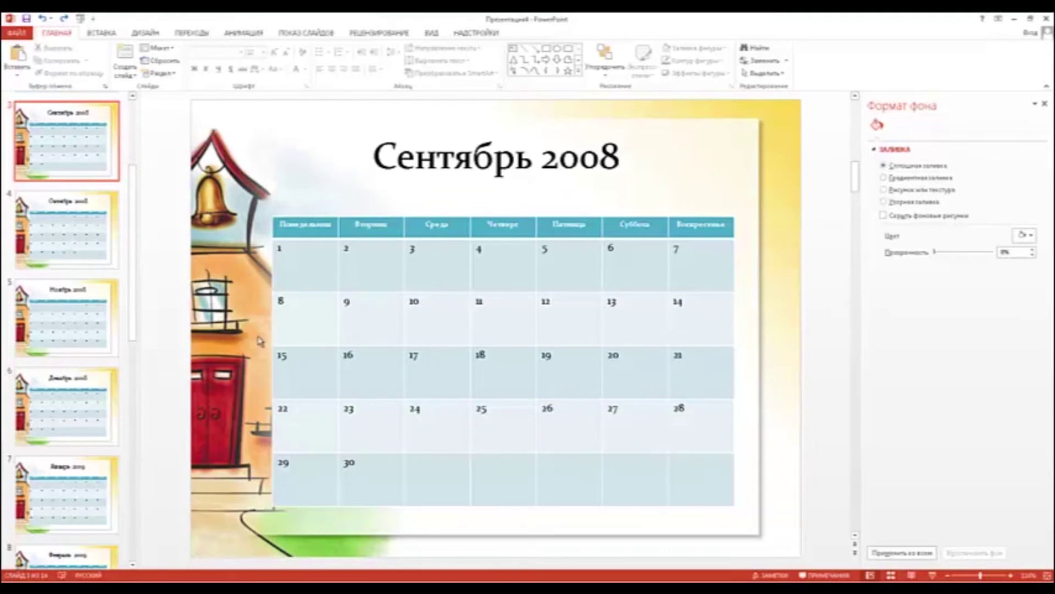
pyautogui.click(432, 34)
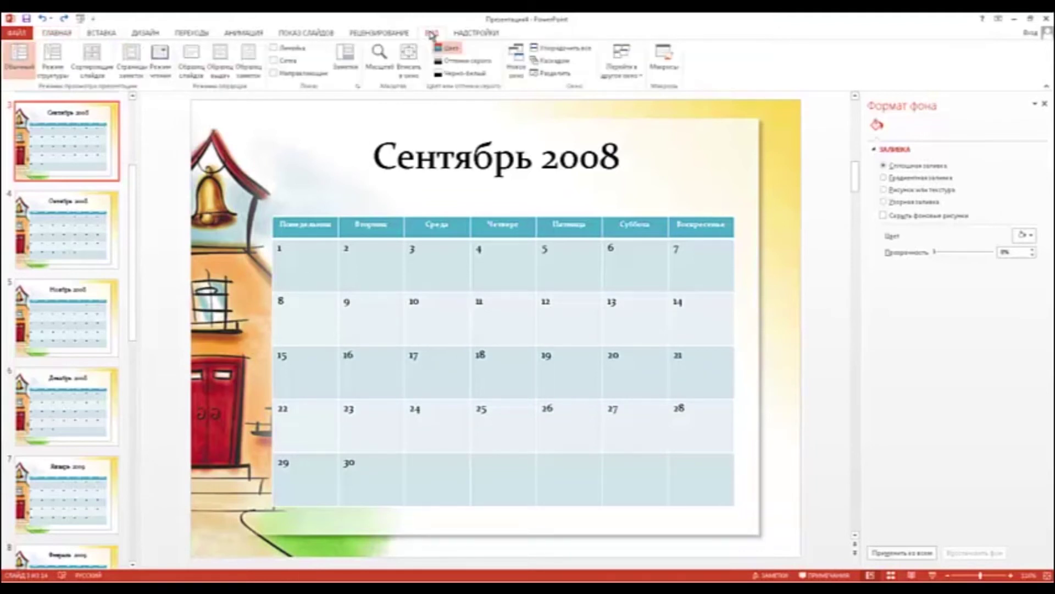
pyautogui.click(197, 65)
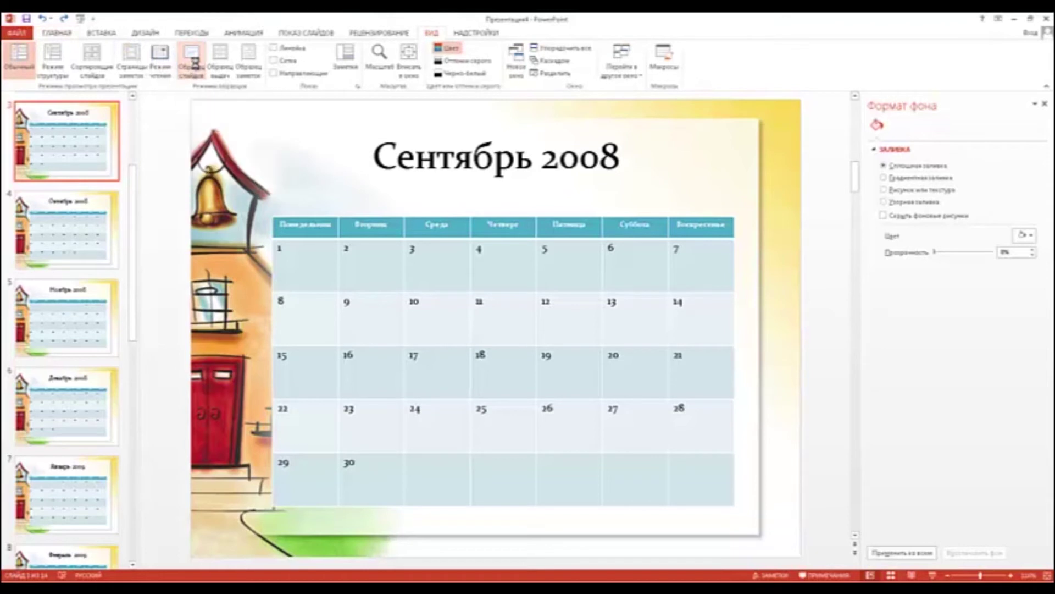
pyautogui.moveTo(130, 258); pyautogui.dragTo(135, 165)
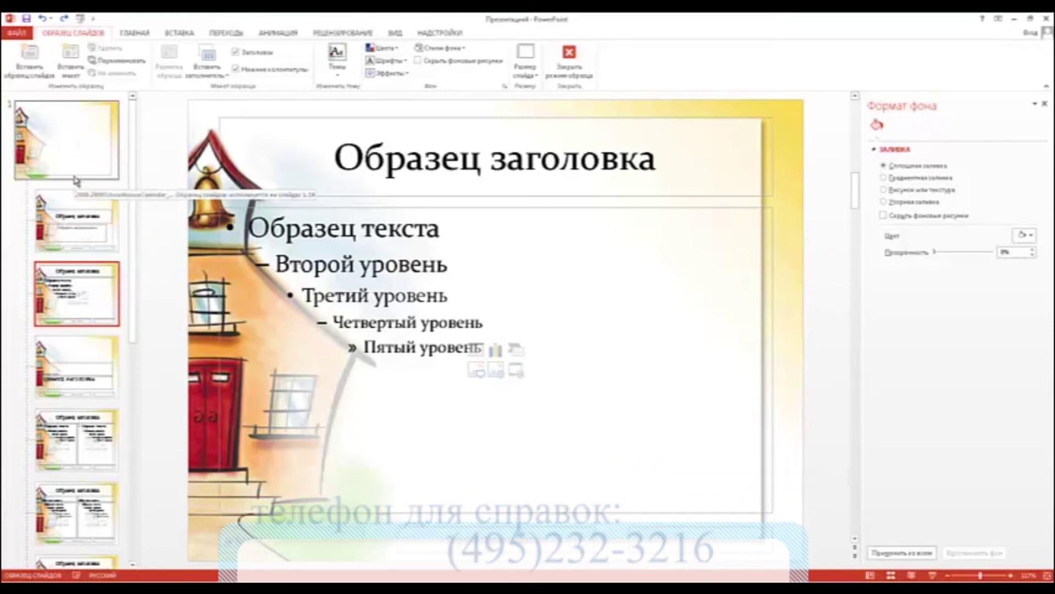
pyautogui.click(79, 157)
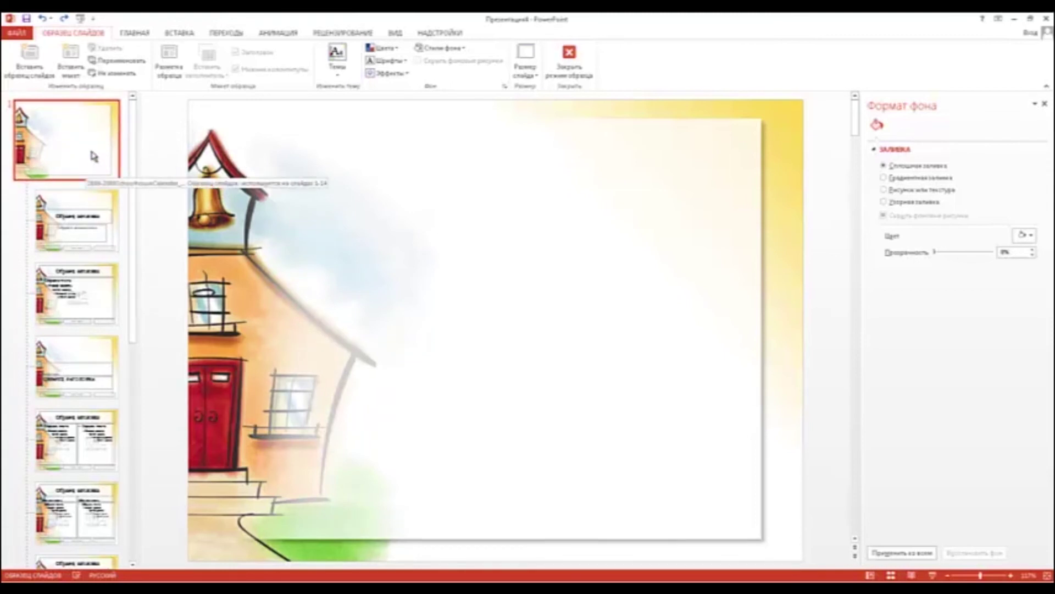
# Step: Select the house background picture on the master slide, shift it, and cut it
pyautogui.click(238, 181)
pyautogui.moveTo(271, 184)
pyautogui.mouseDown()
pyautogui.moveTo(349, 235)
pyautogui.moveTo(325, 305)
pyautogui.moveTo(377, 354)
pyautogui.moveTo(349, 264)
pyautogui.moveTo(405, 292)
pyautogui.moveTo(431, 283)
pyautogui.moveTo(443, 294)
pyautogui.moveTo(427, 295)
pyautogui.moveTo(456, 296)
pyautogui.moveTo(398, 287)
pyautogui.moveTo(383, 295)
pyautogui.mouseUp()
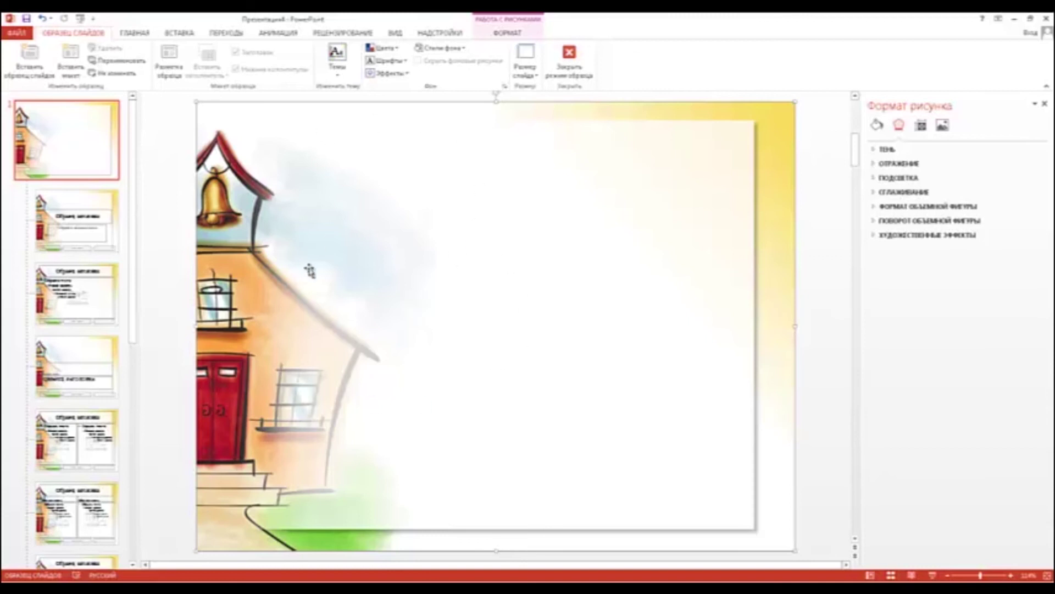
pyautogui.moveTo(325, 390); pyautogui.dragTo(372, 388)
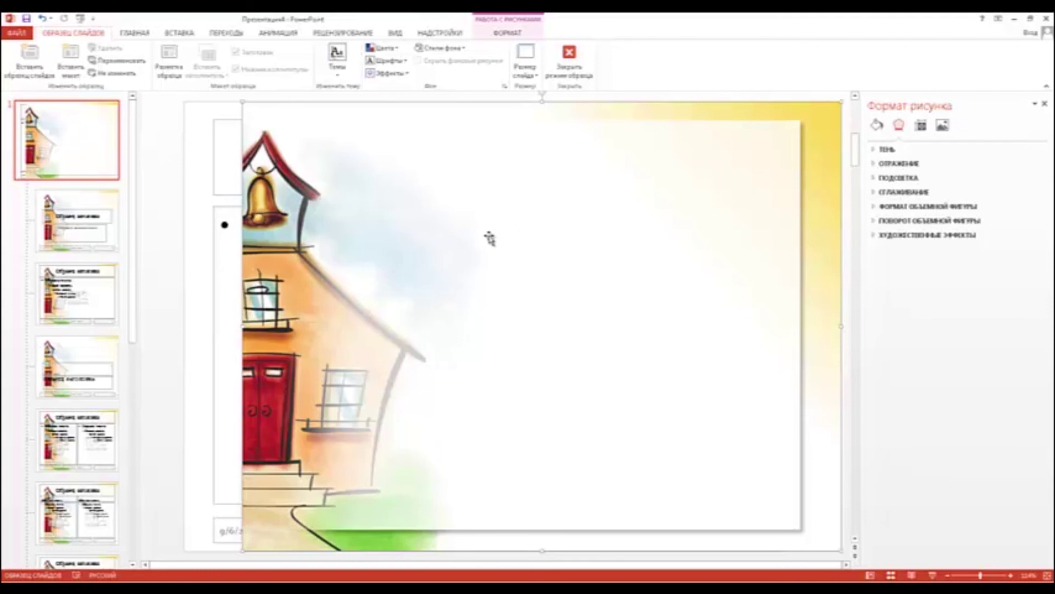
pyautogui.rightClick(489, 235)
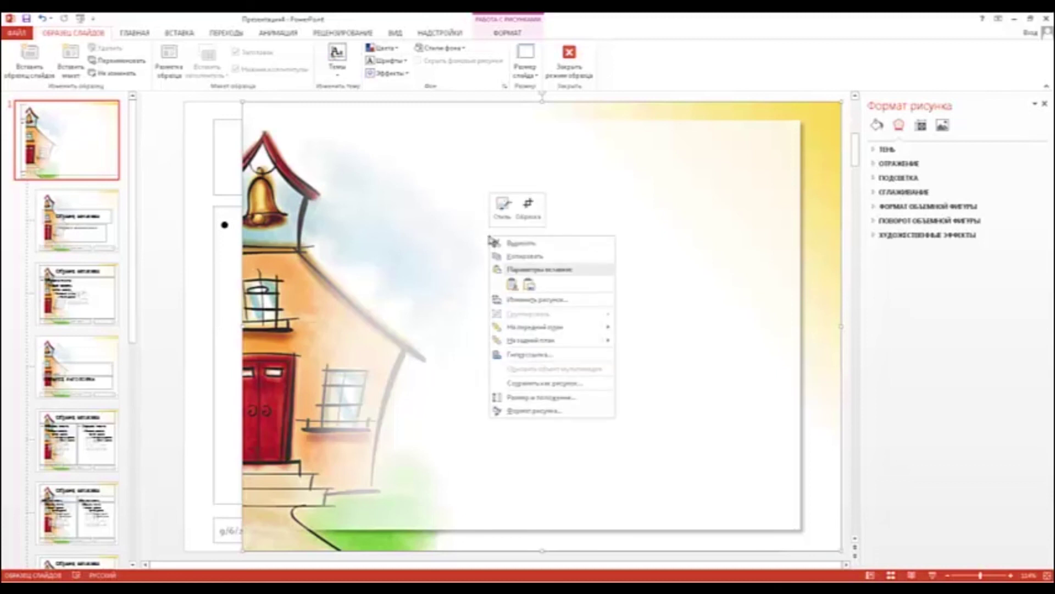
pyautogui.click(502, 242)
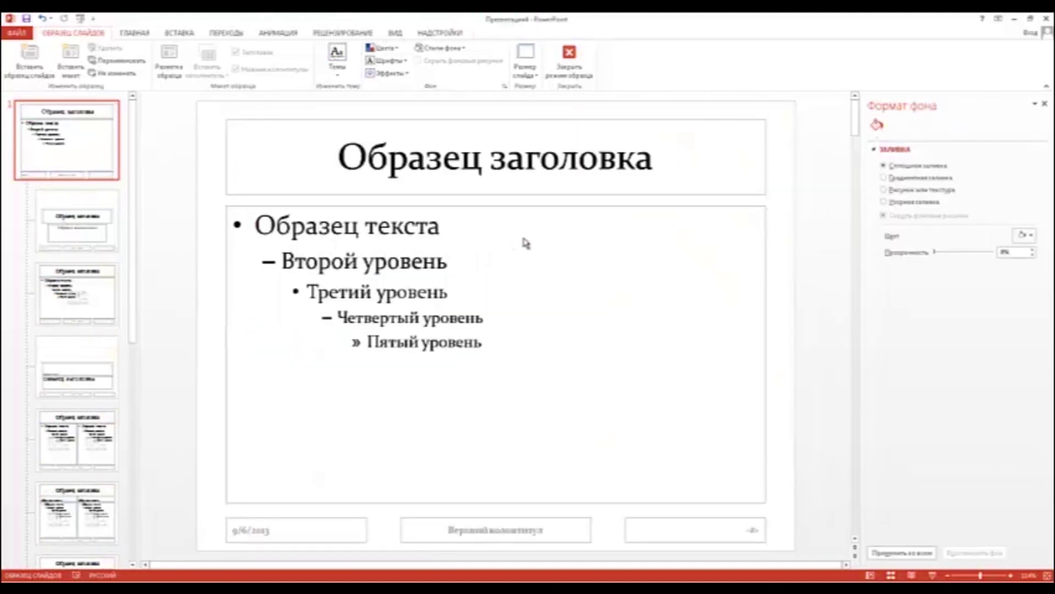
# Step: Close master view and add a new blank slide
pyautogui.click(582, 65)
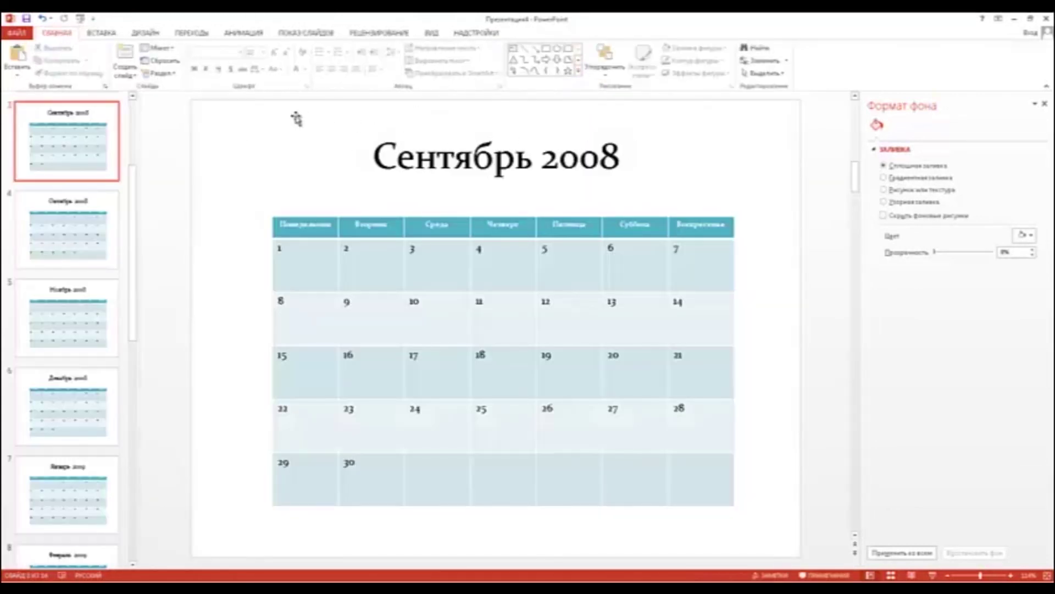
pyautogui.click(119, 74)
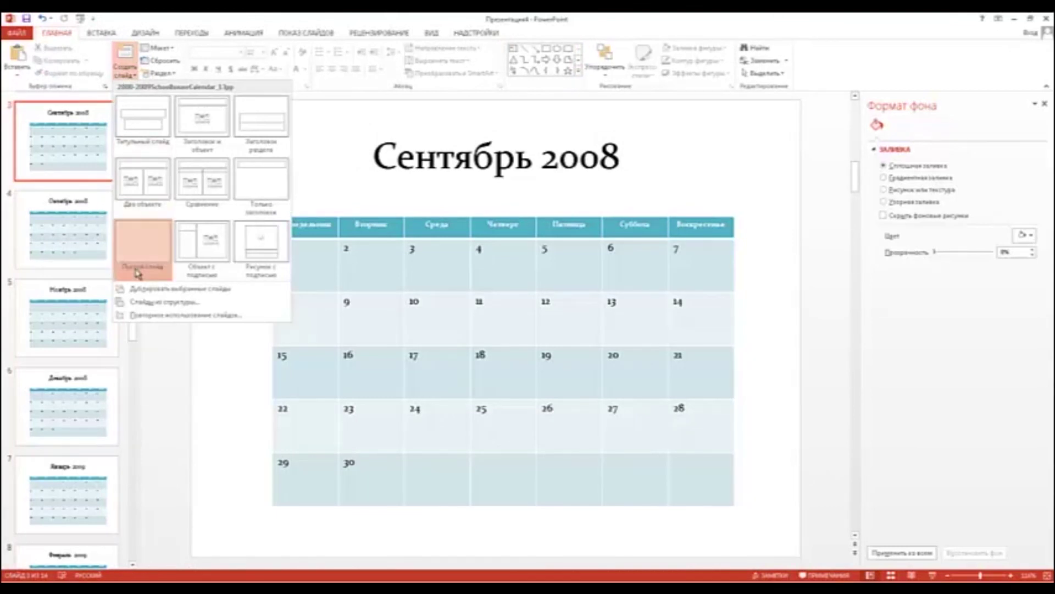
pyautogui.click(144, 242)
# Step: Paste the house illustration onto the blank slide and stretch it to fill the slide
pyautogui.rightClick(265, 227)
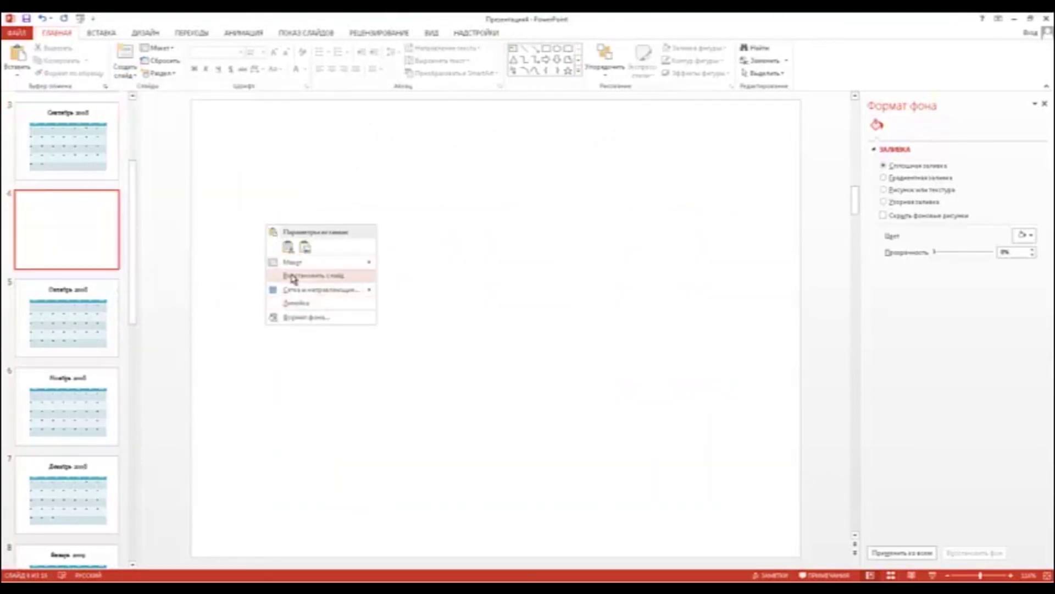
pyautogui.click(289, 248)
pyautogui.click(298, 253)
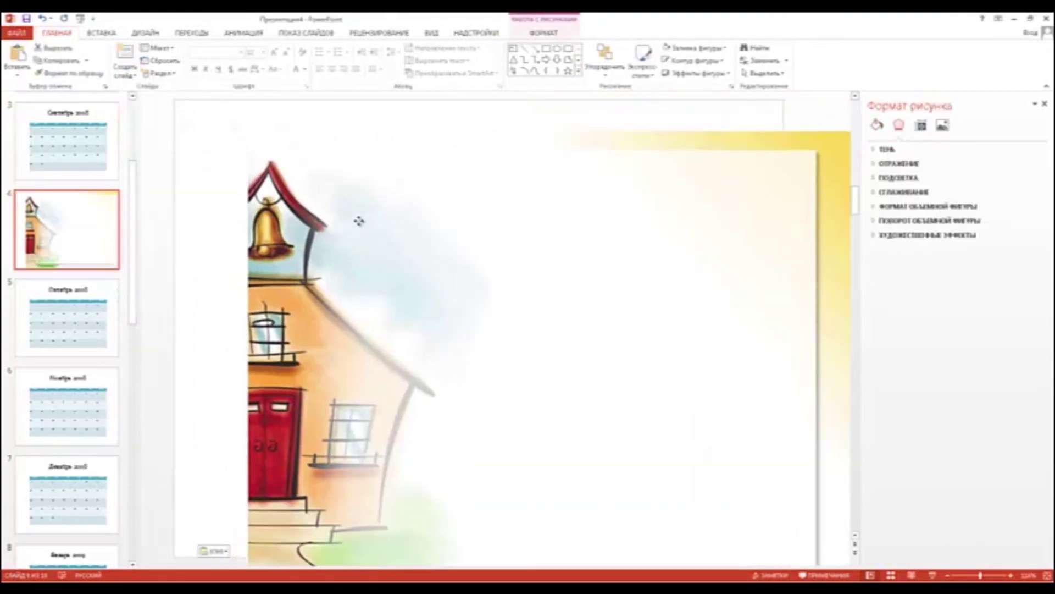
pyautogui.moveTo(230, 139); pyautogui.dragTo(724, 472)
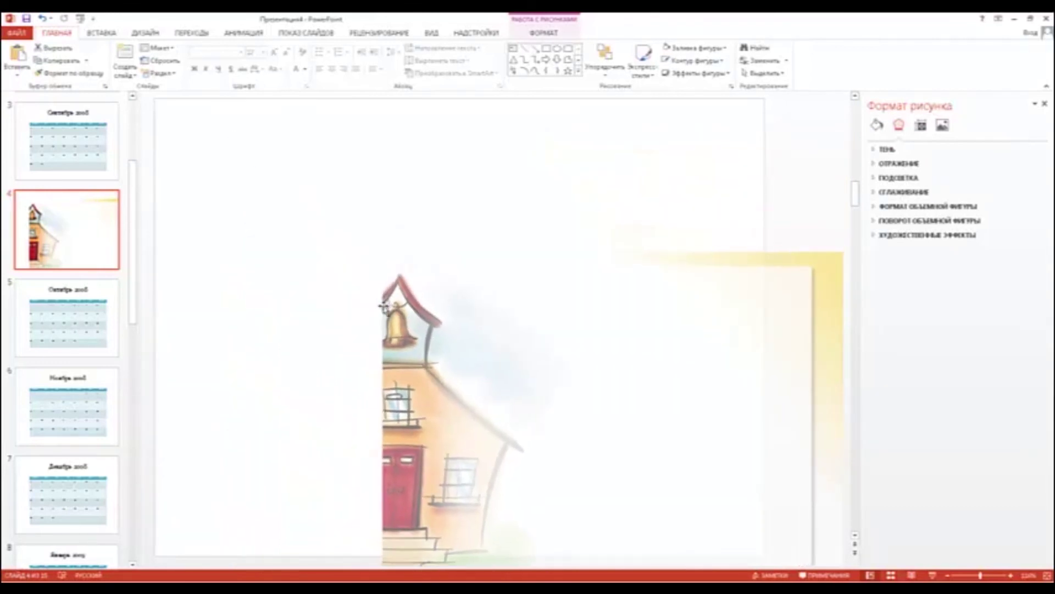